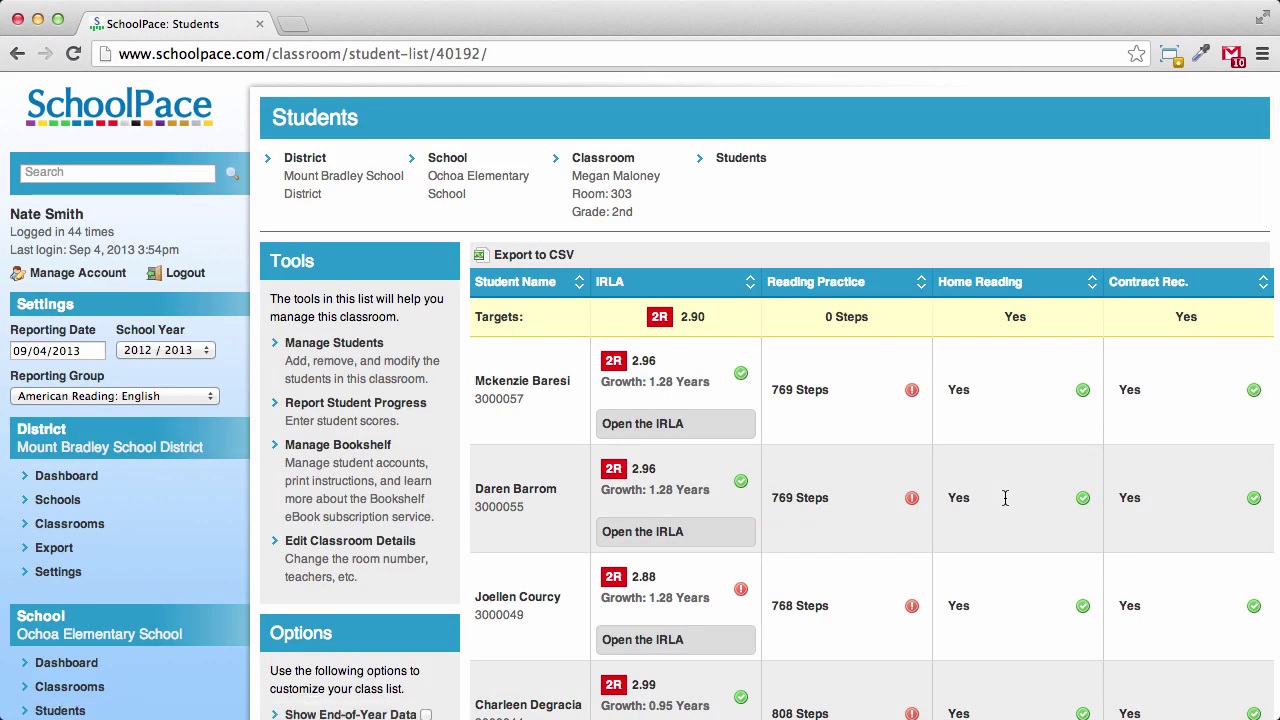
Open Manage Students for the Room 303 classroom, which has 20 students
click(348, 343)
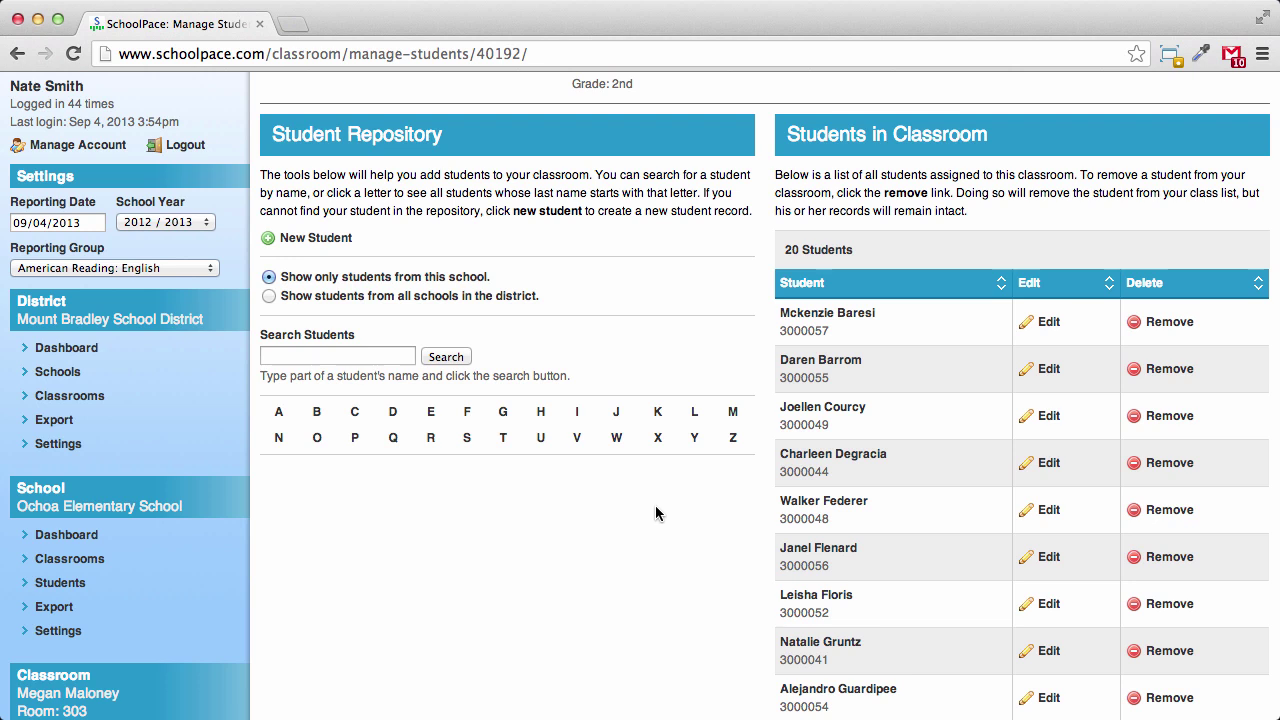
Filter the Student Repository to H surnames and browse the 21 results
click(537, 416)
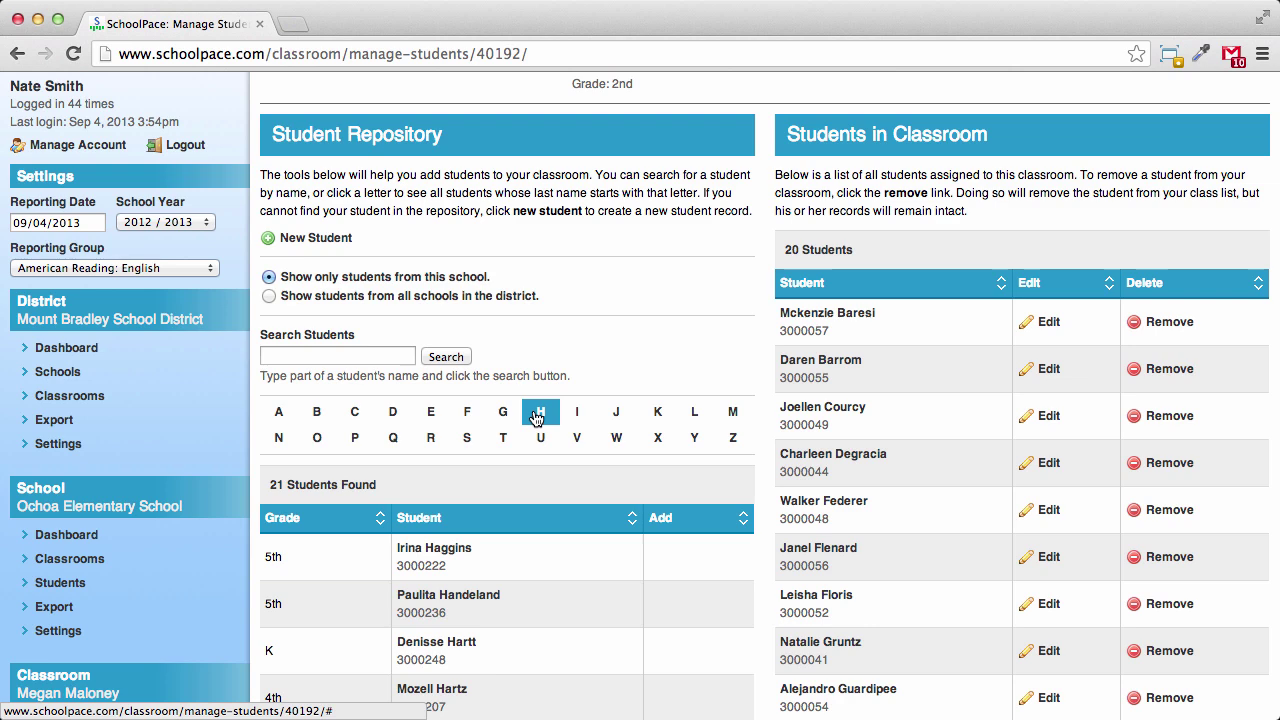
scroll(535, 416, down, 8)
scroll(534, 412, down, 7)
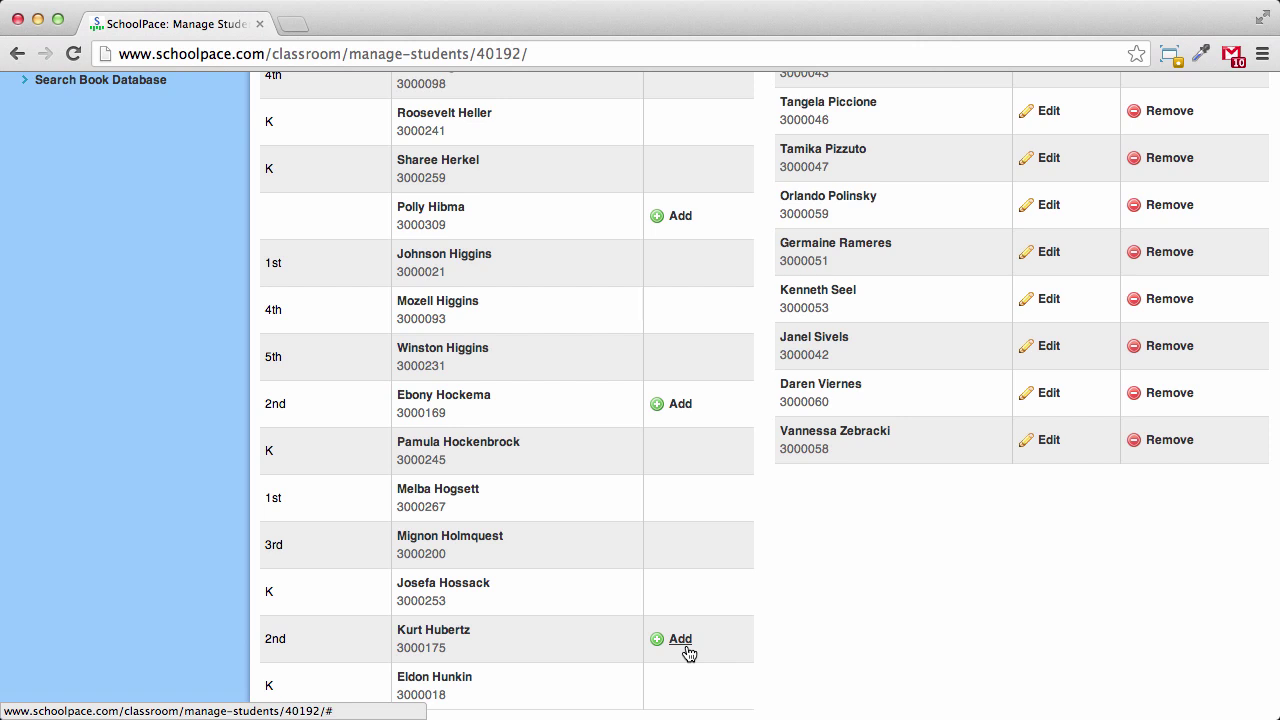
Add the 2nd-grade H-surname student to Room 303, making 21 students
click(688, 651)
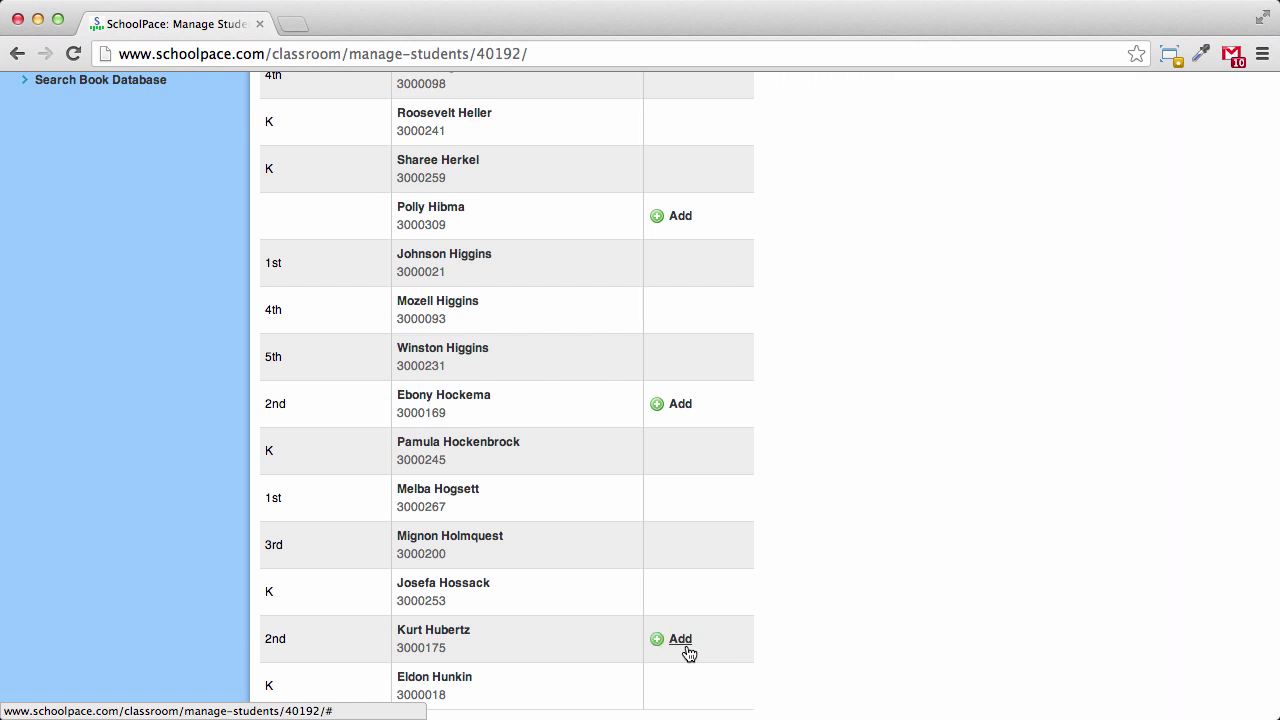
scroll(938, 568, up, 5)
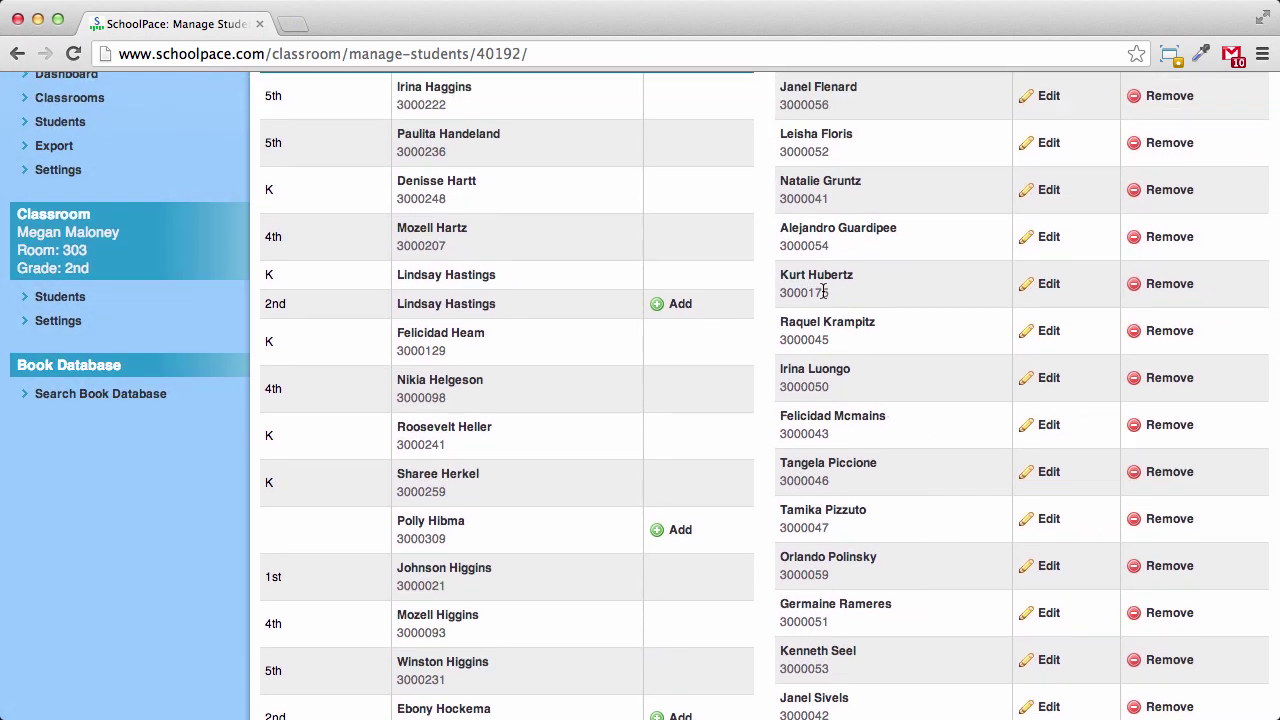
scroll(816, 281, up, 10)
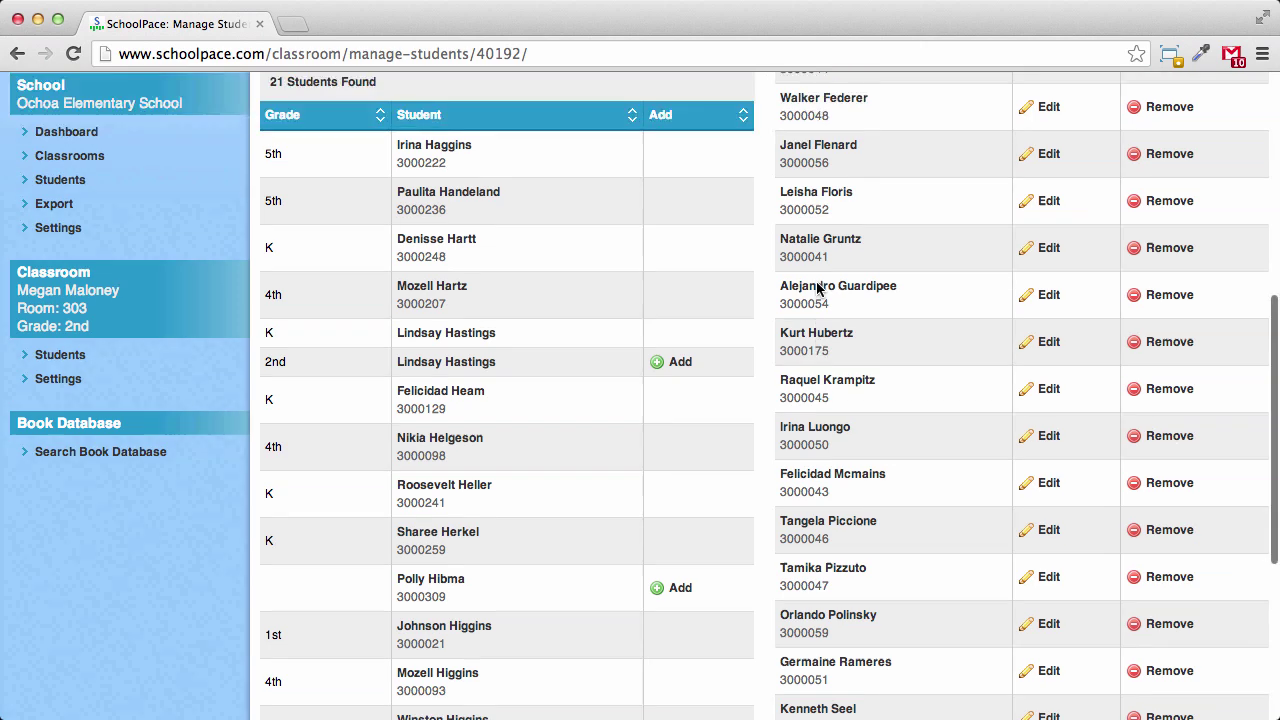
scroll(816, 289, up, 1)
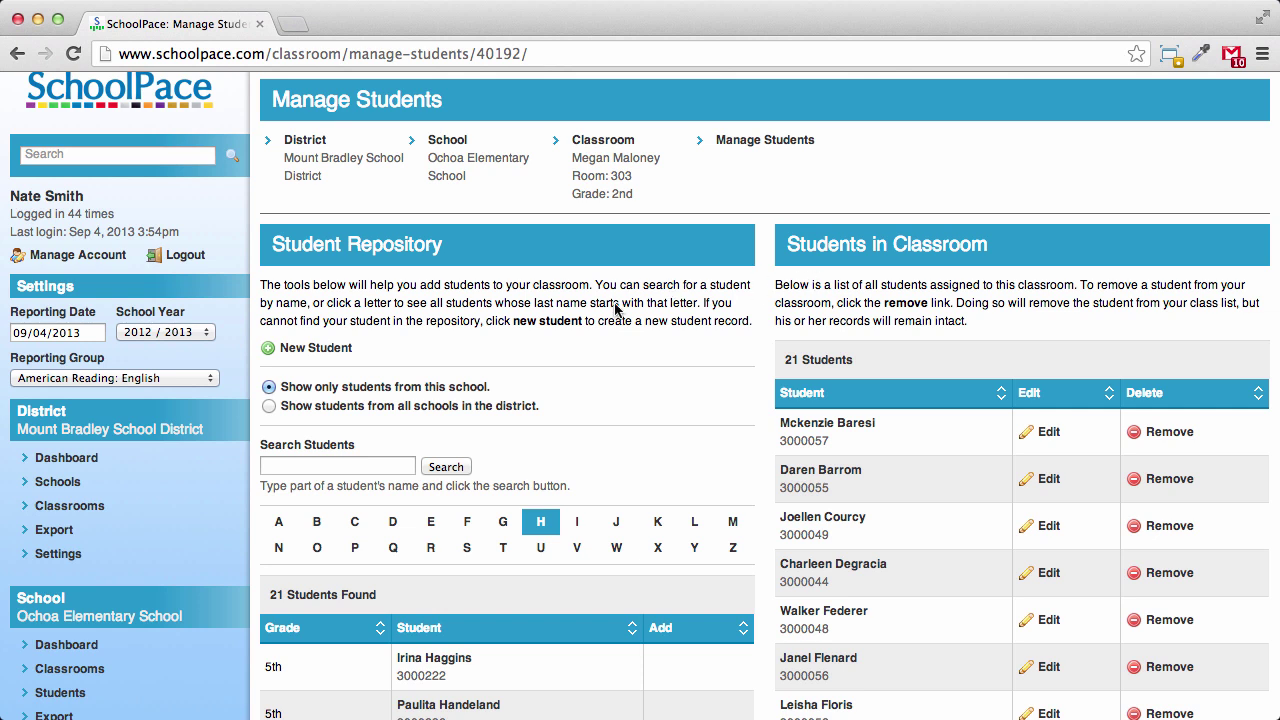
Include students from all district schools and filter the repository to S surnames
click(269, 406)
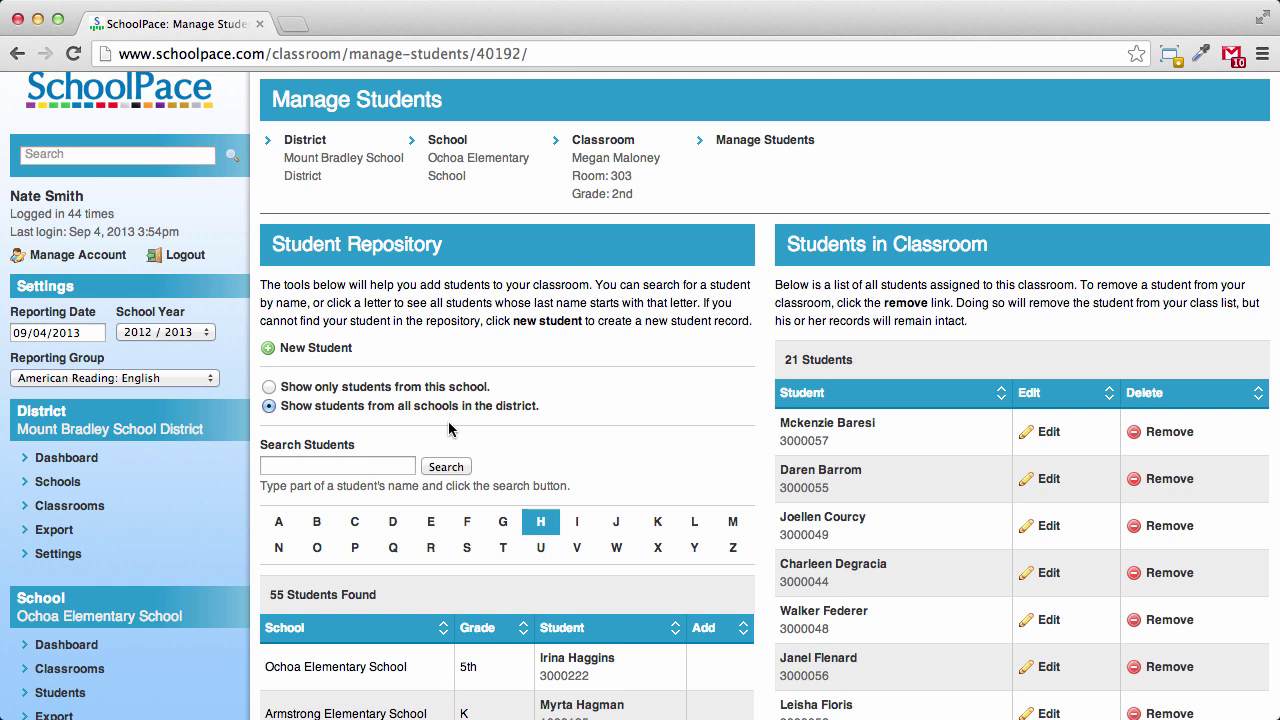
scroll(448, 421, down, 3)
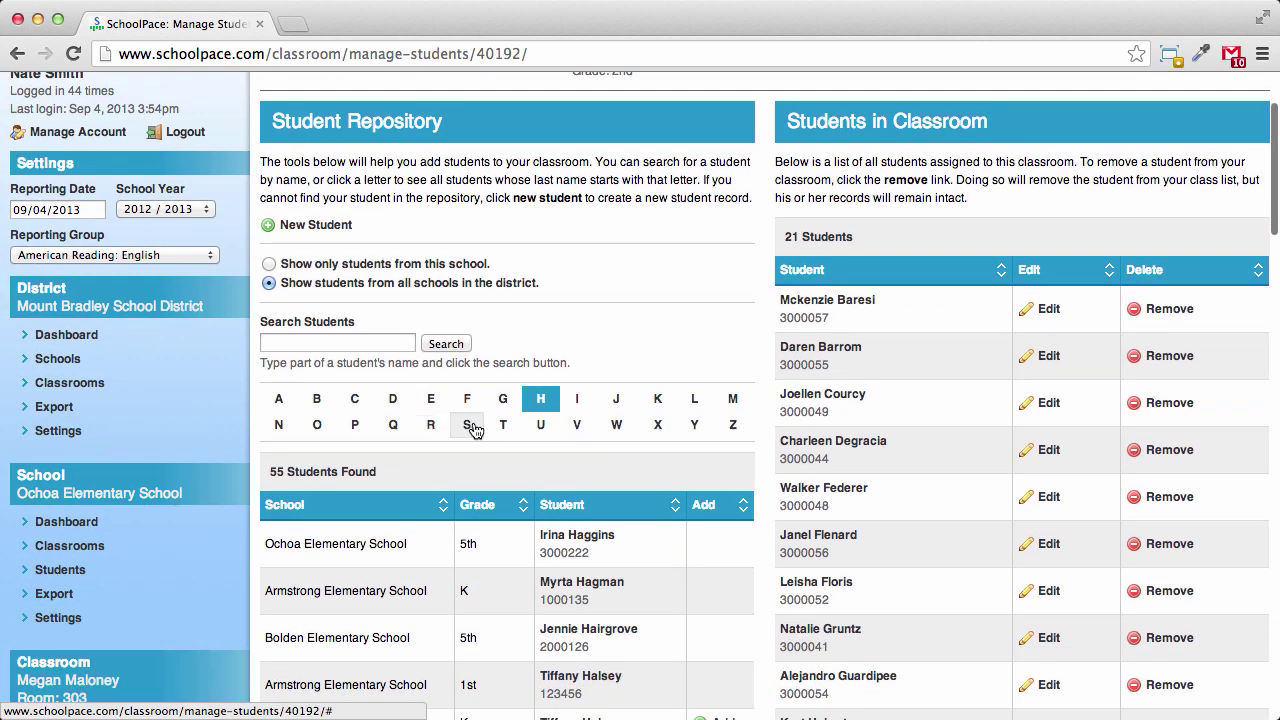
click(472, 428)
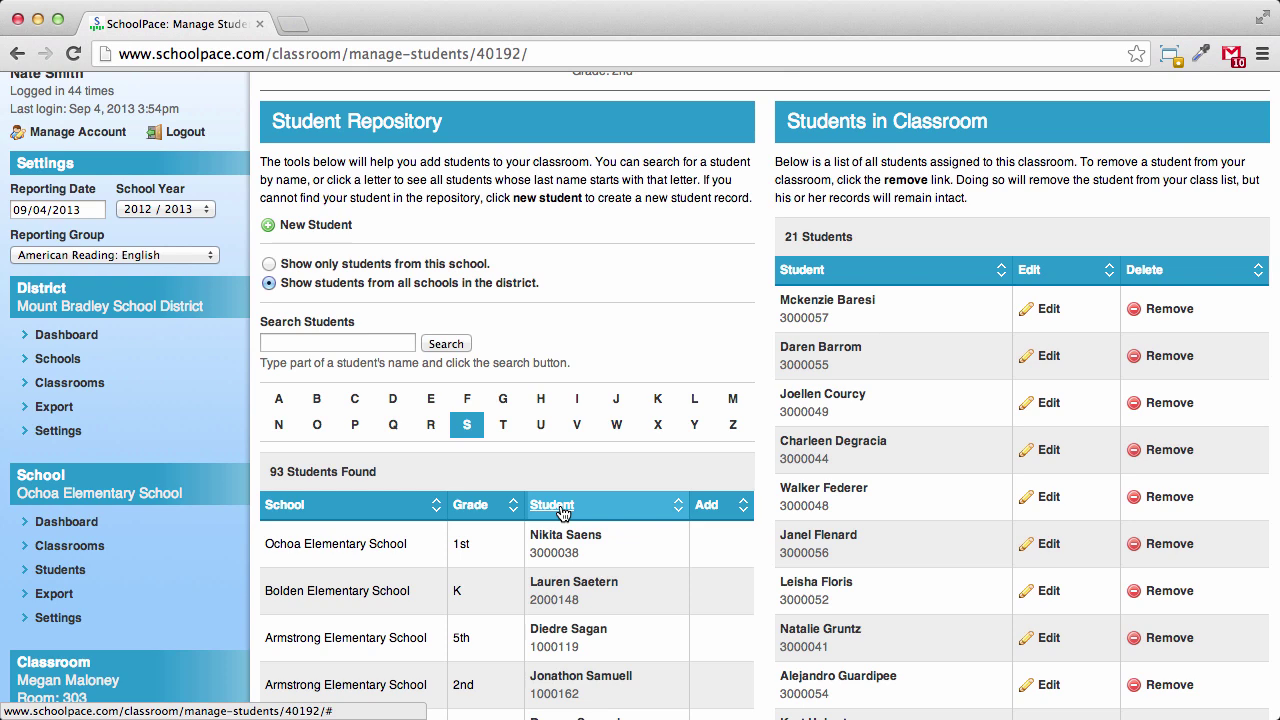
scroll(561, 513, down, 3)
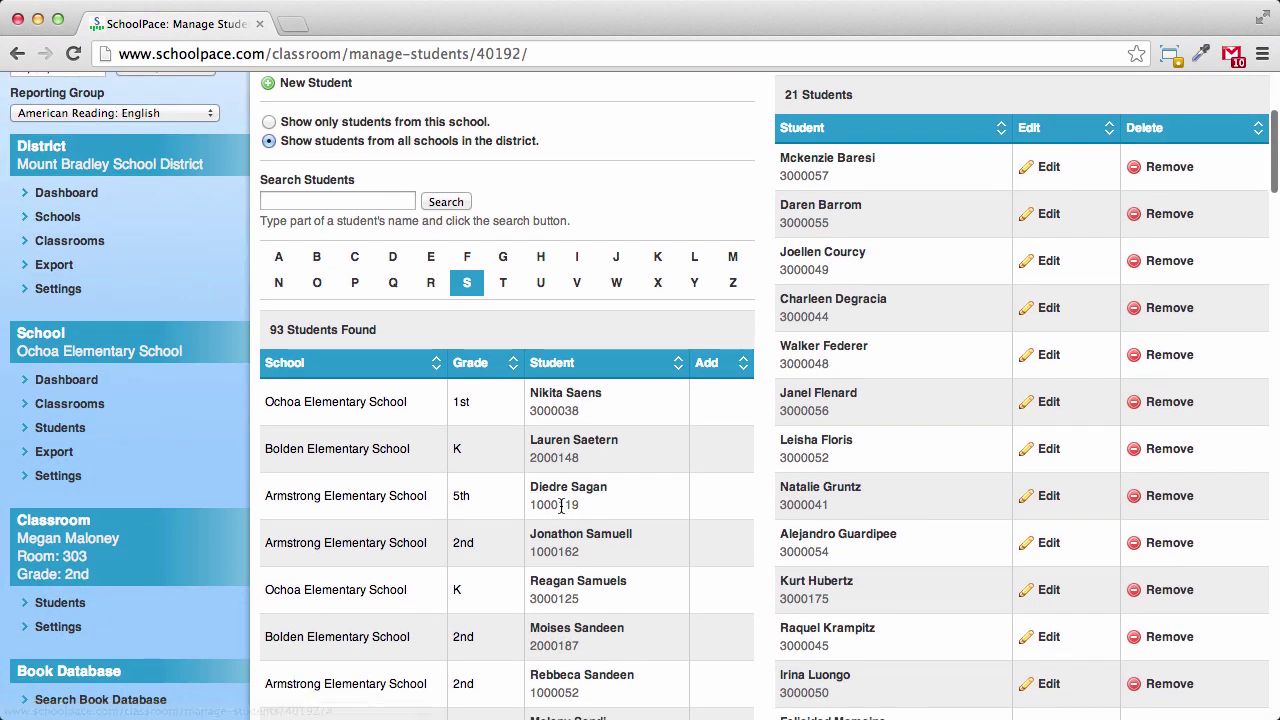
scroll(561, 508, down, 9)
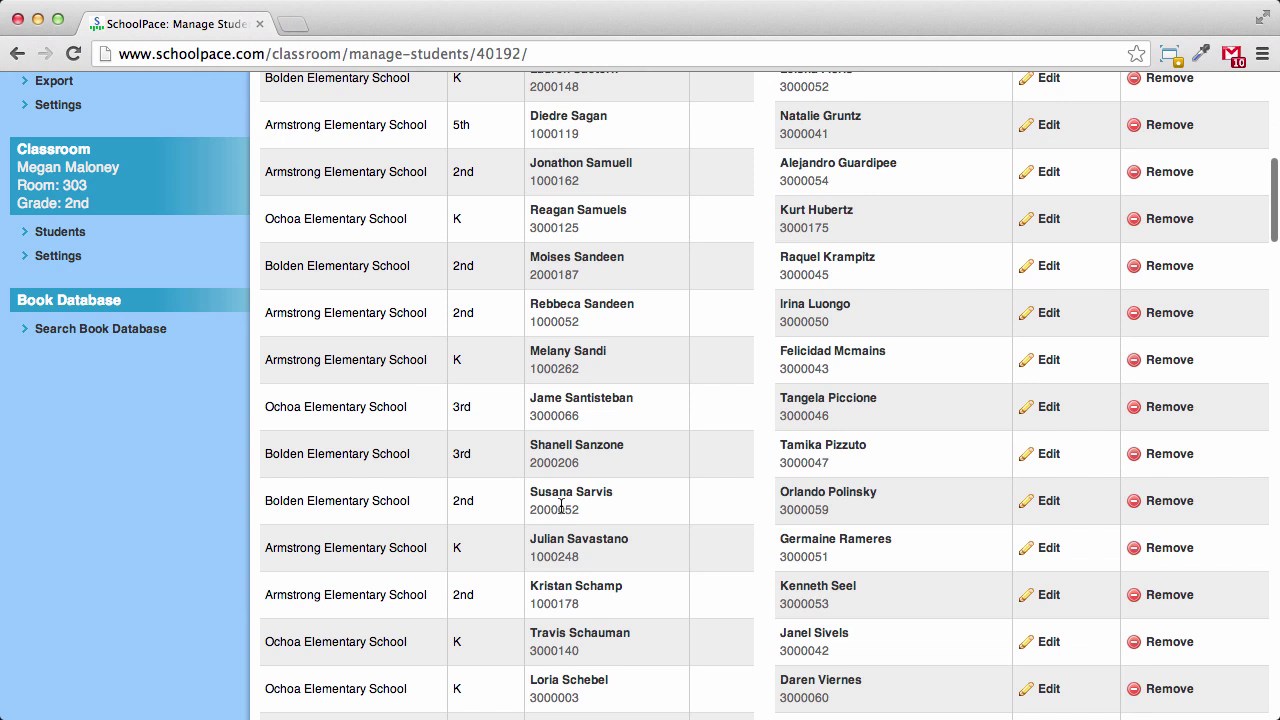
scroll(561, 512, down, 1)
scroll(561, 512, down, 1)
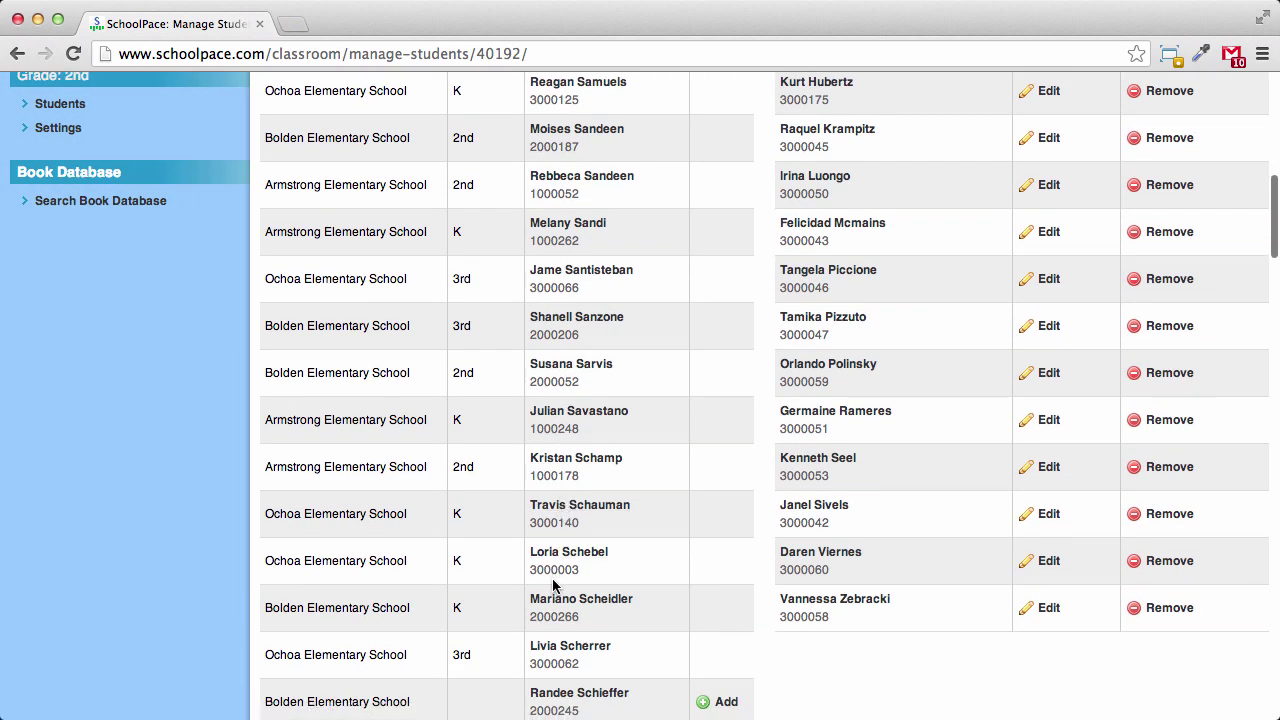
scroll(546, 617, down, 4)
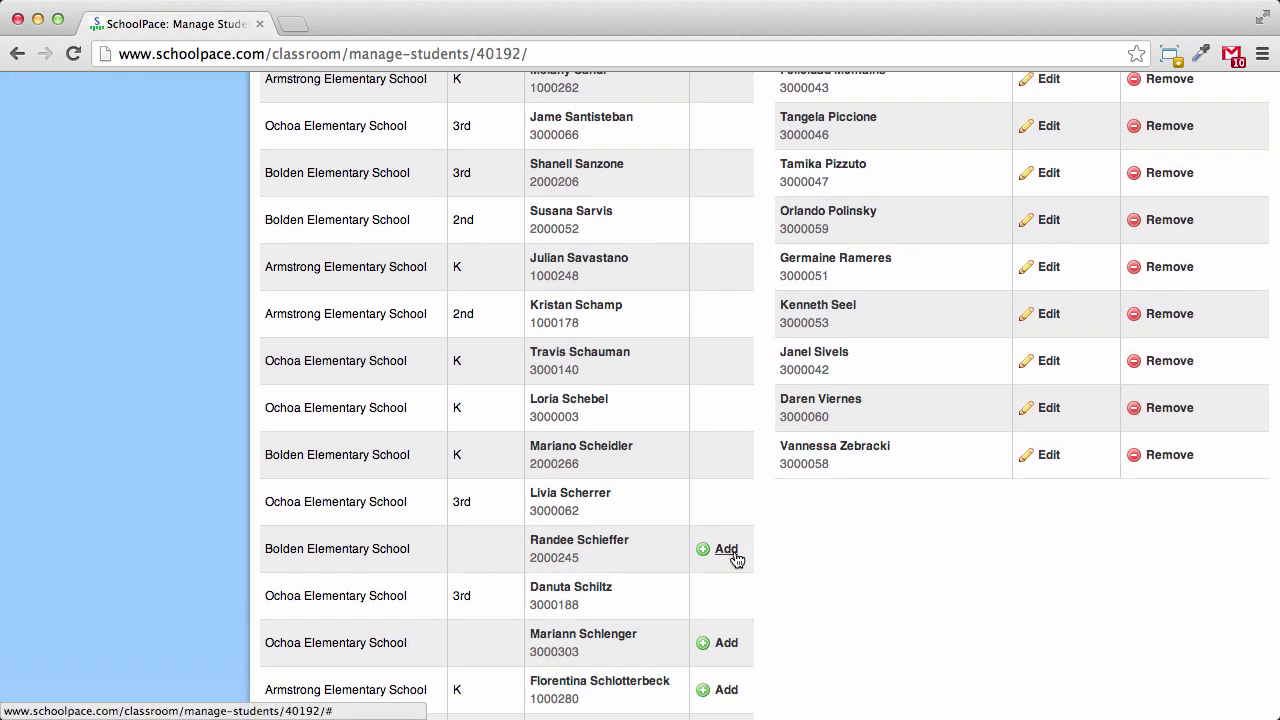
Add the Bolden Elementary S-surname student to Room 303, making 22 students
click(726, 550)
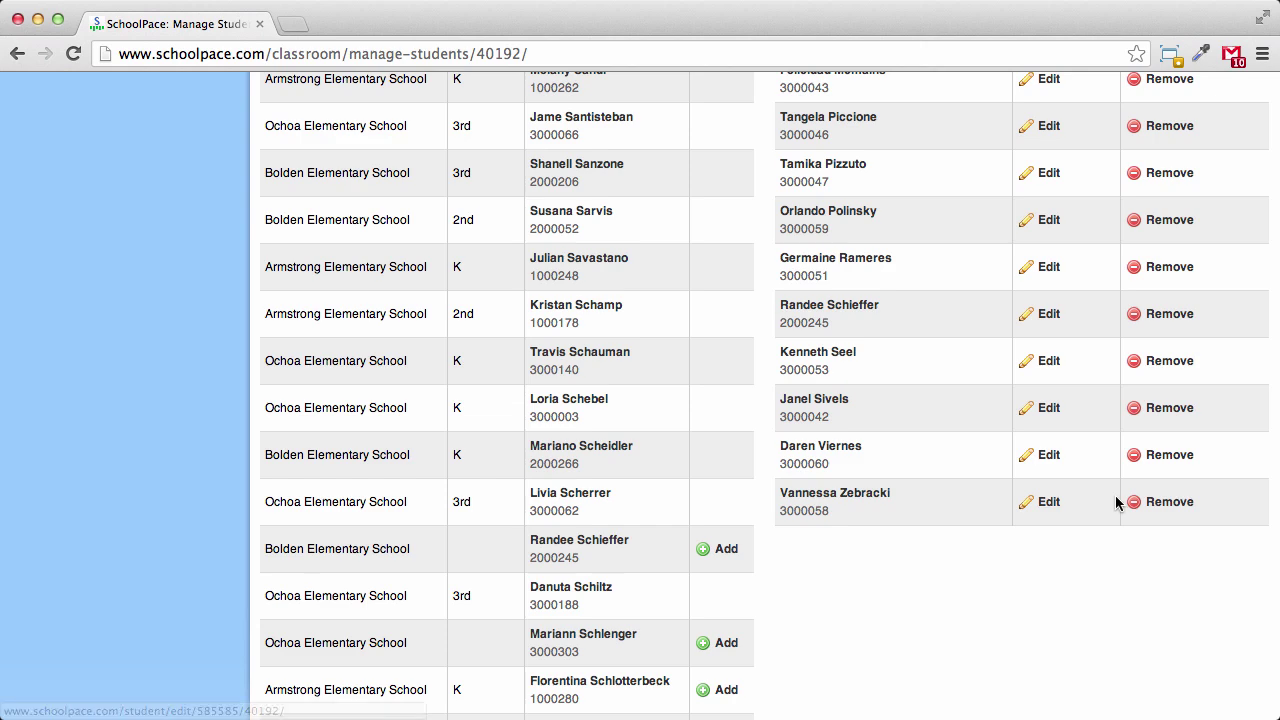
scroll(660, 651, up, 10)
scroll(618, 581, up, 2)
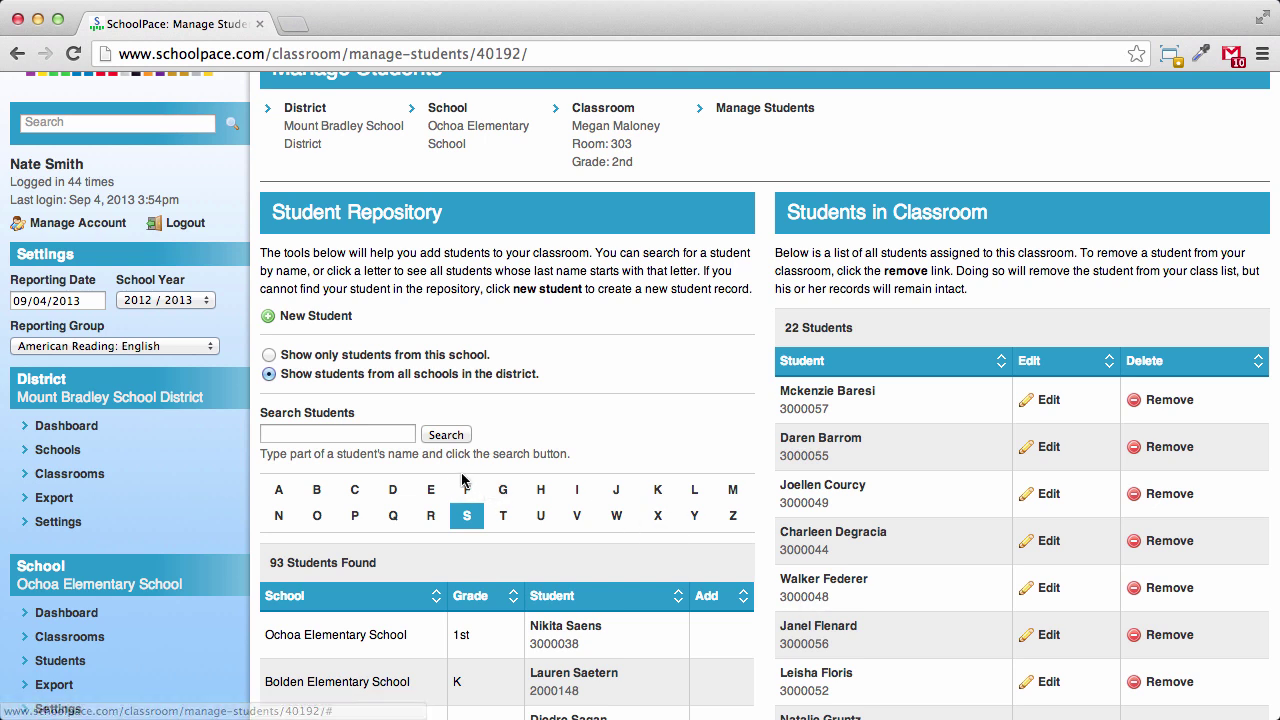
scroll(462, 480, down, 8)
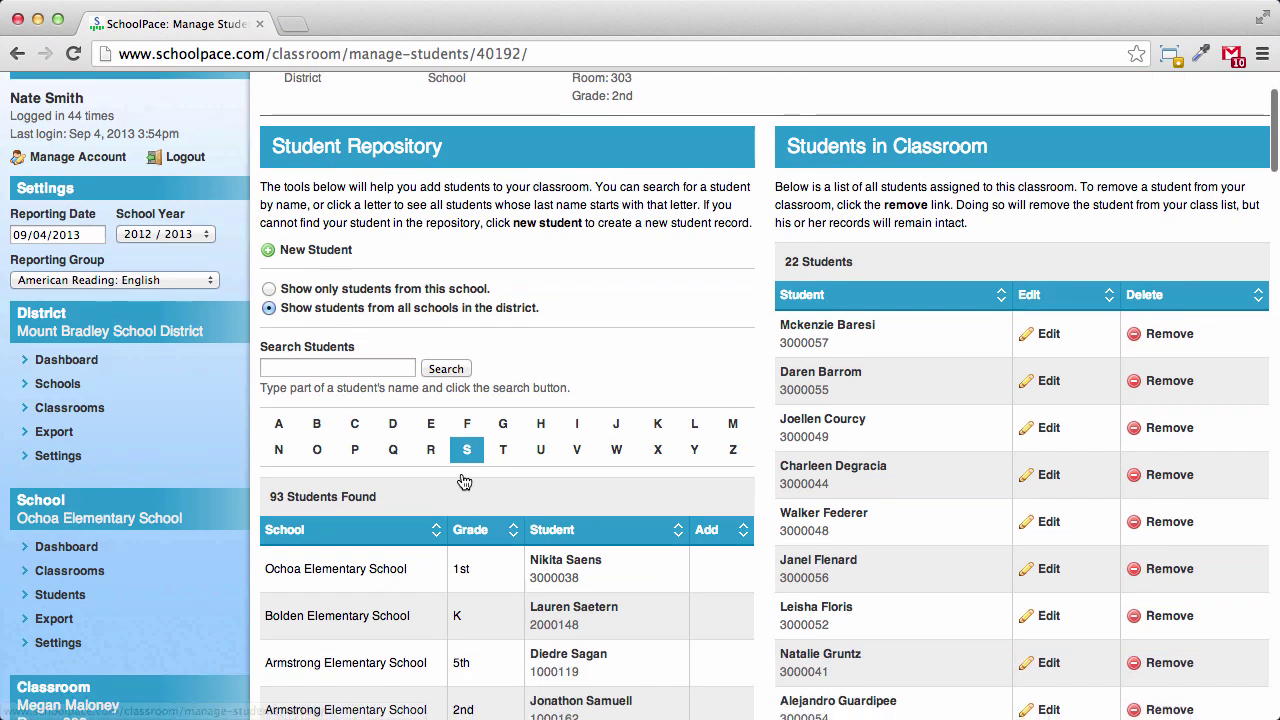
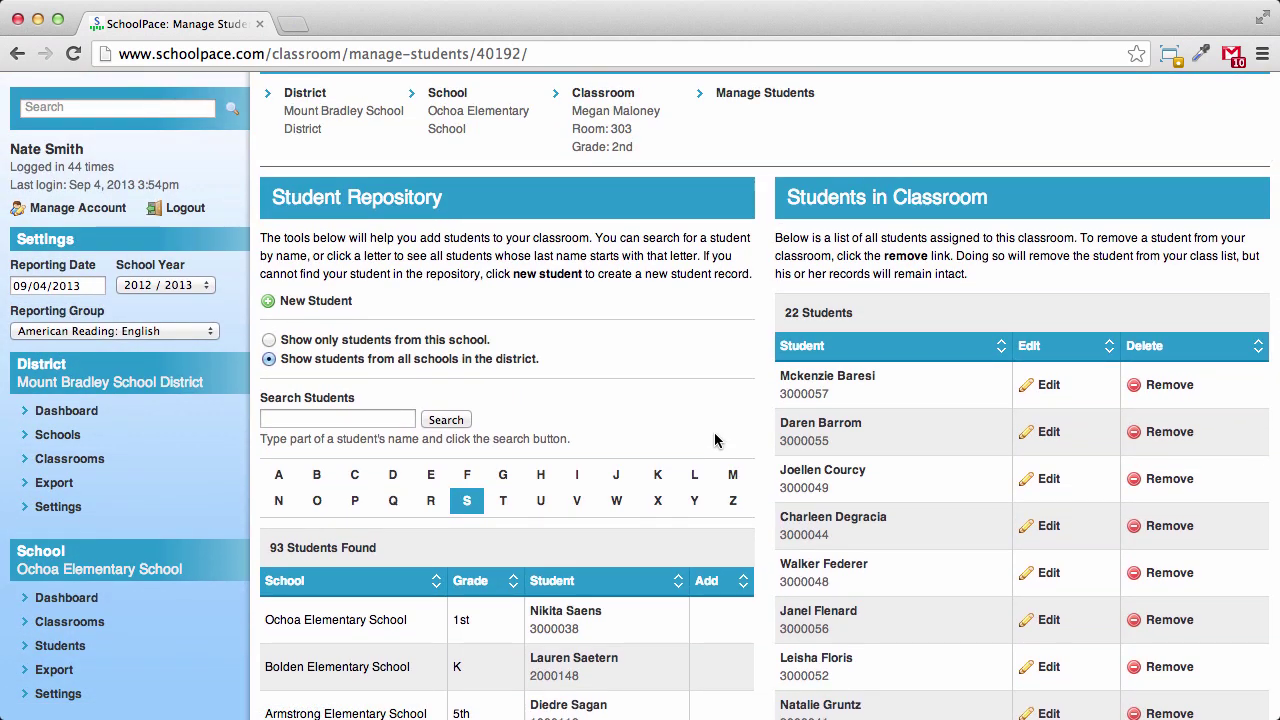
scroll(714, 440, up, 1)
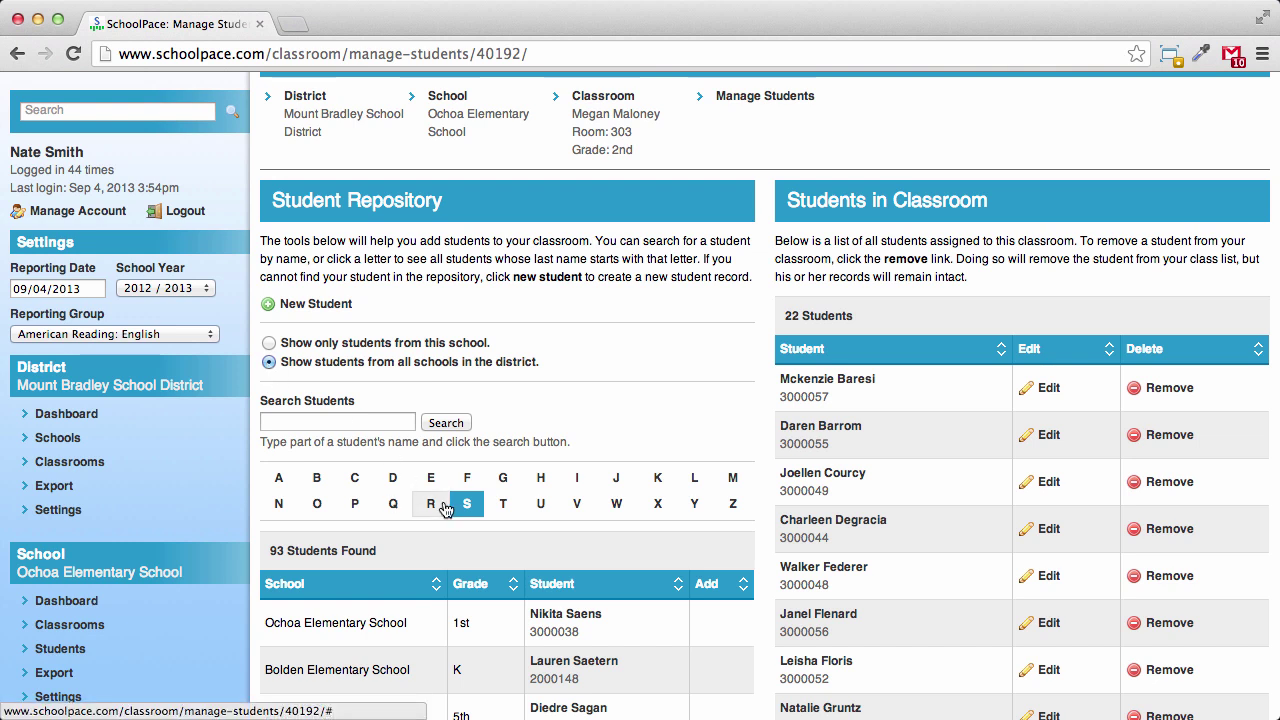
Filter the Student Repository to last names starting with C and browse the 61 results
click(350, 481)
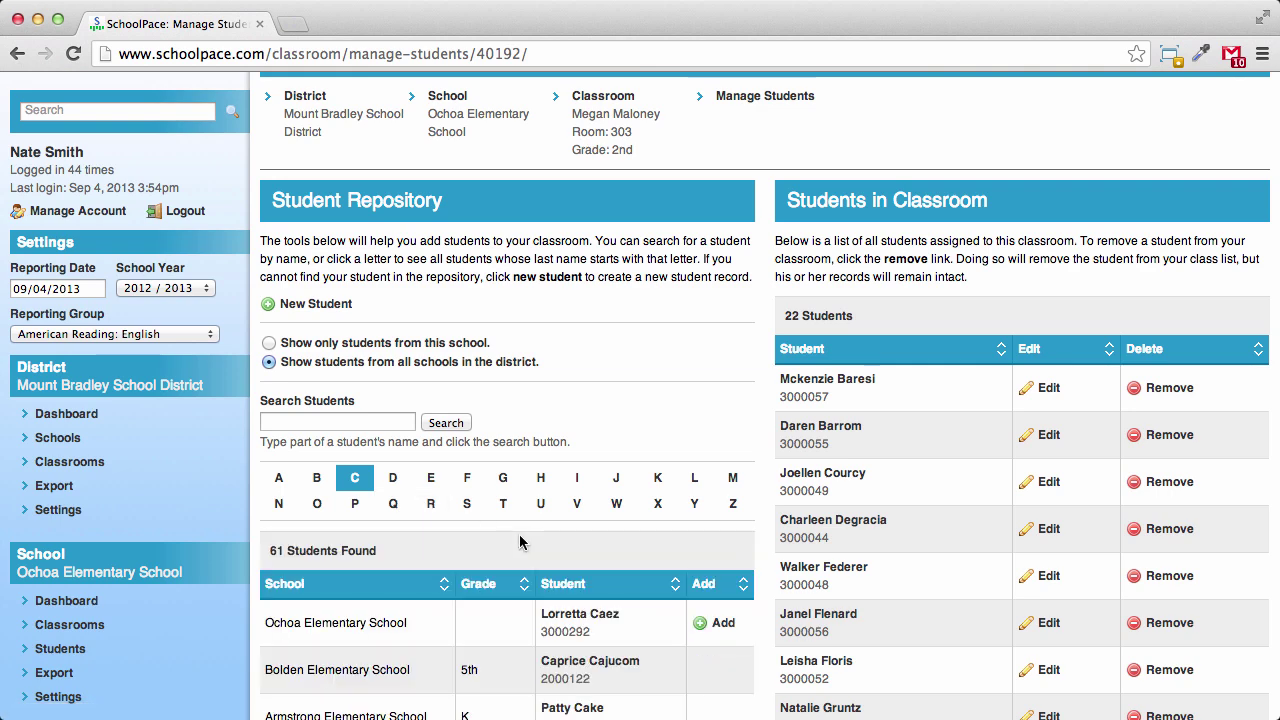
scroll(520, 542, down, 10)
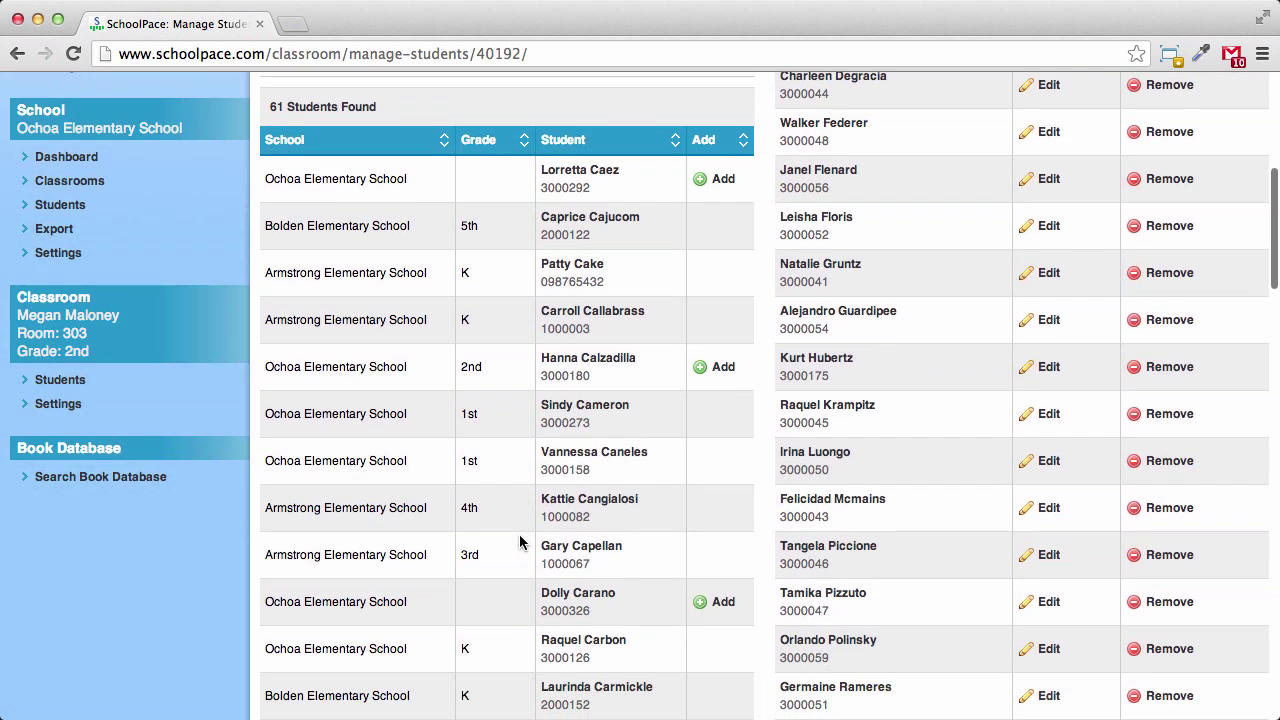
scroll(520, 542, down, 4)
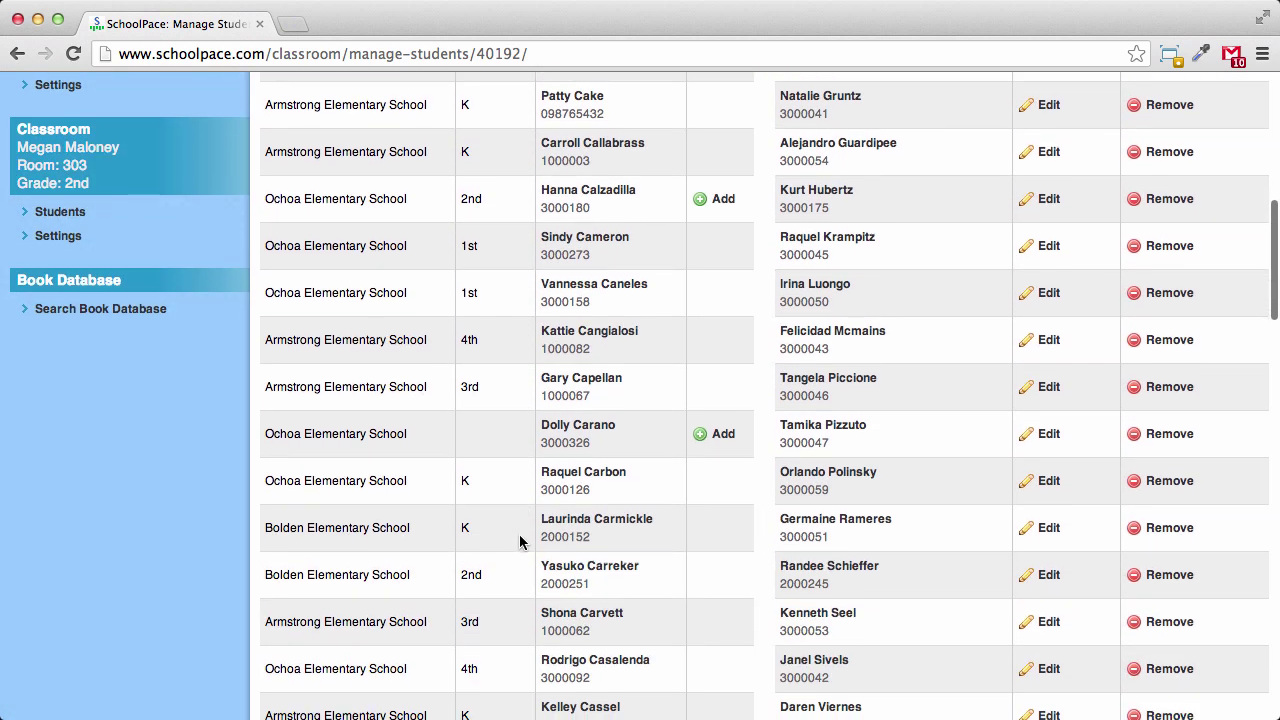
scroll(520, 542, down, 2)
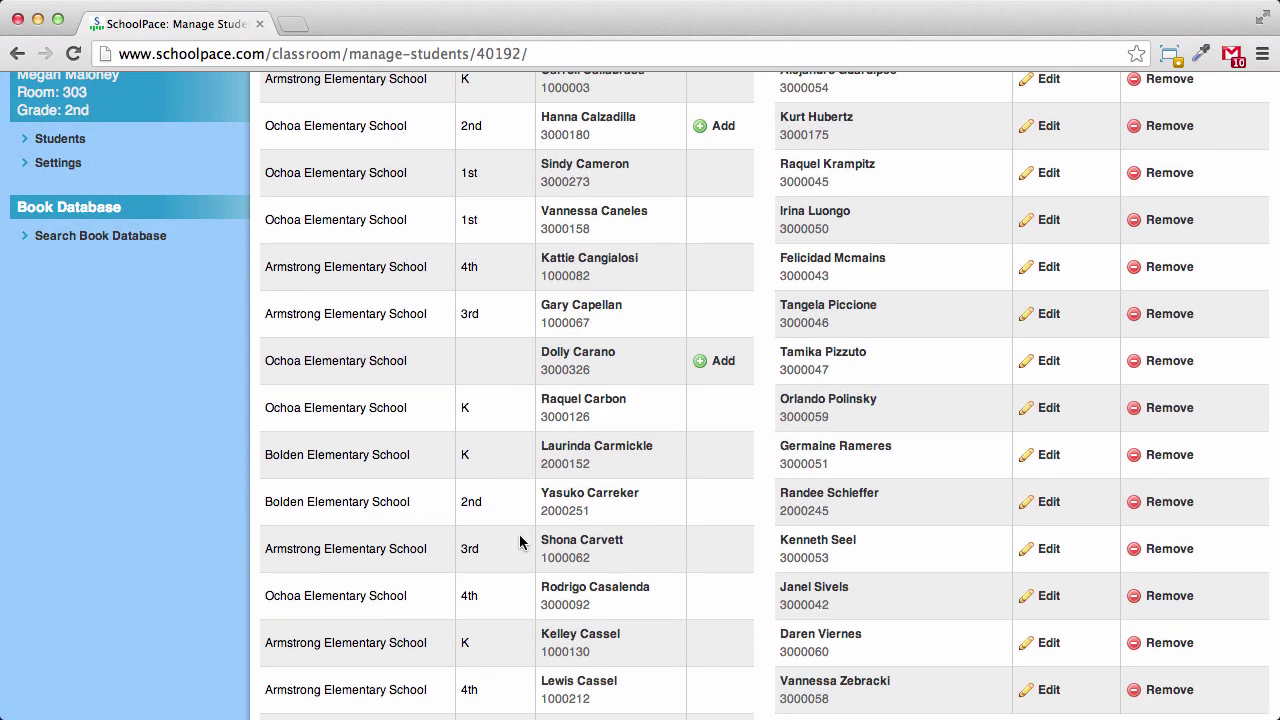
scroll(520, 542, up, 16)
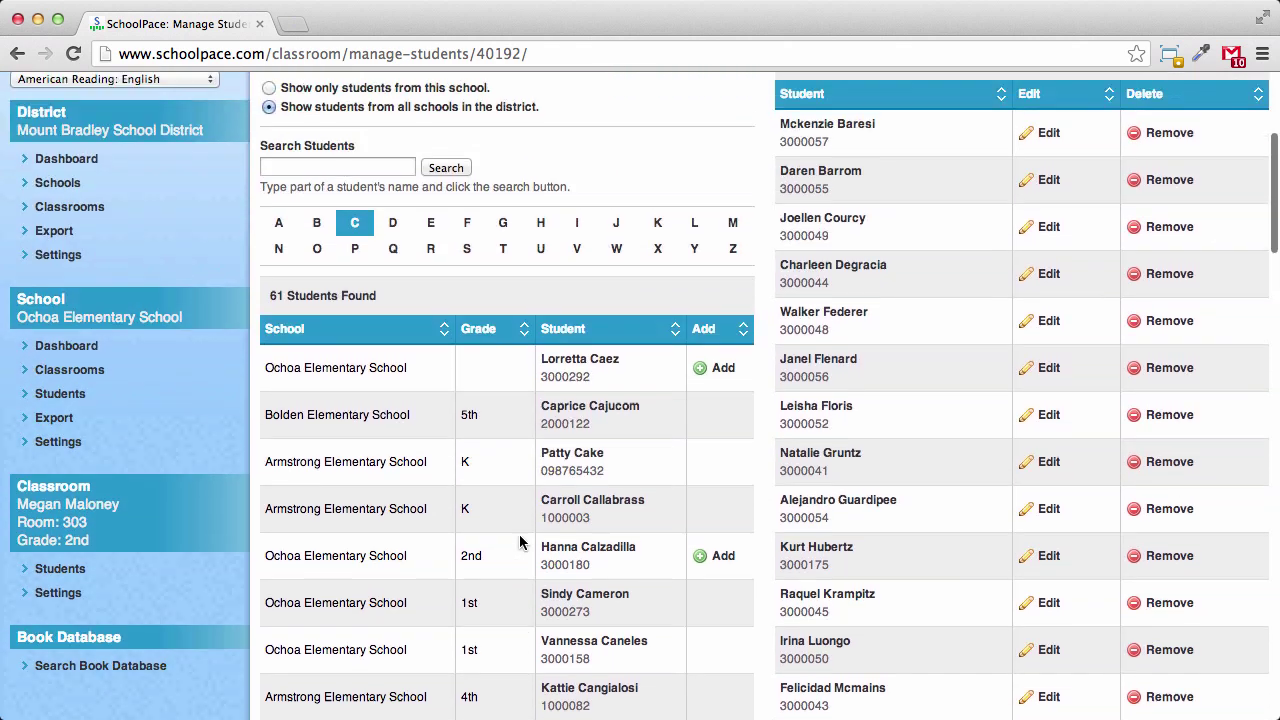
scroll(520, 542, up, 1)
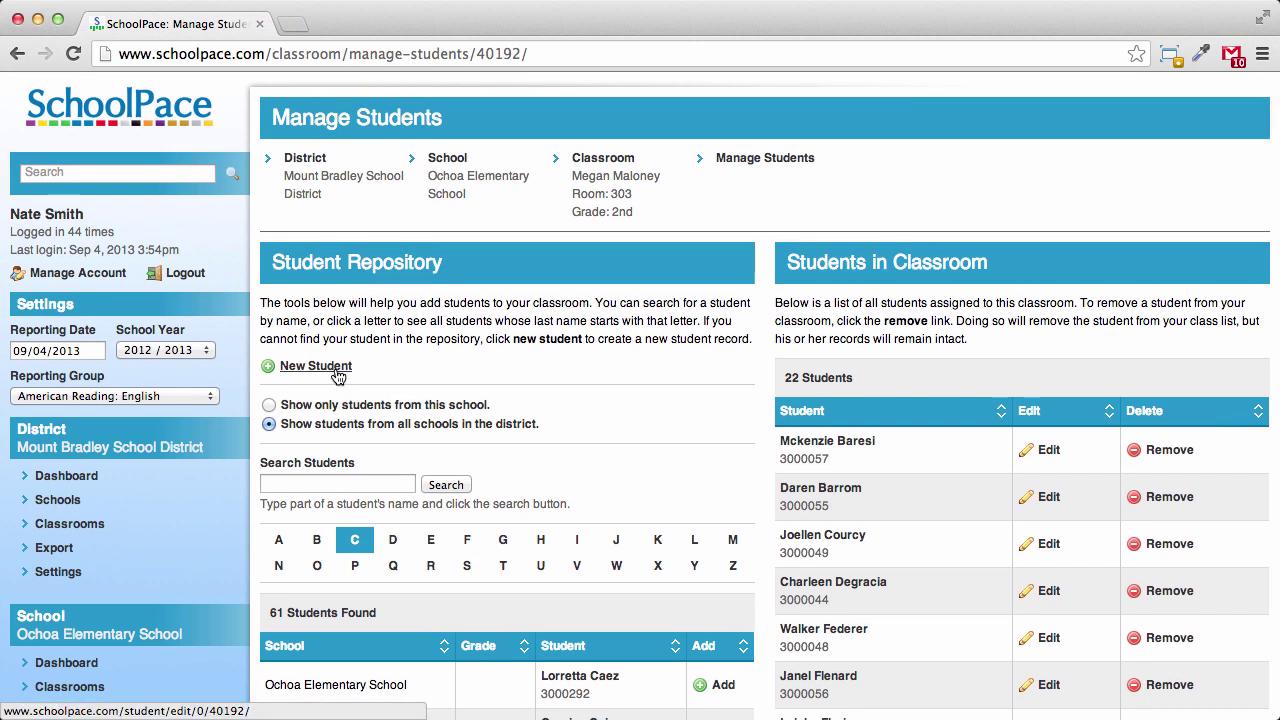
Start a new student record and enter her first name, last name and ID number
click(338, 373)
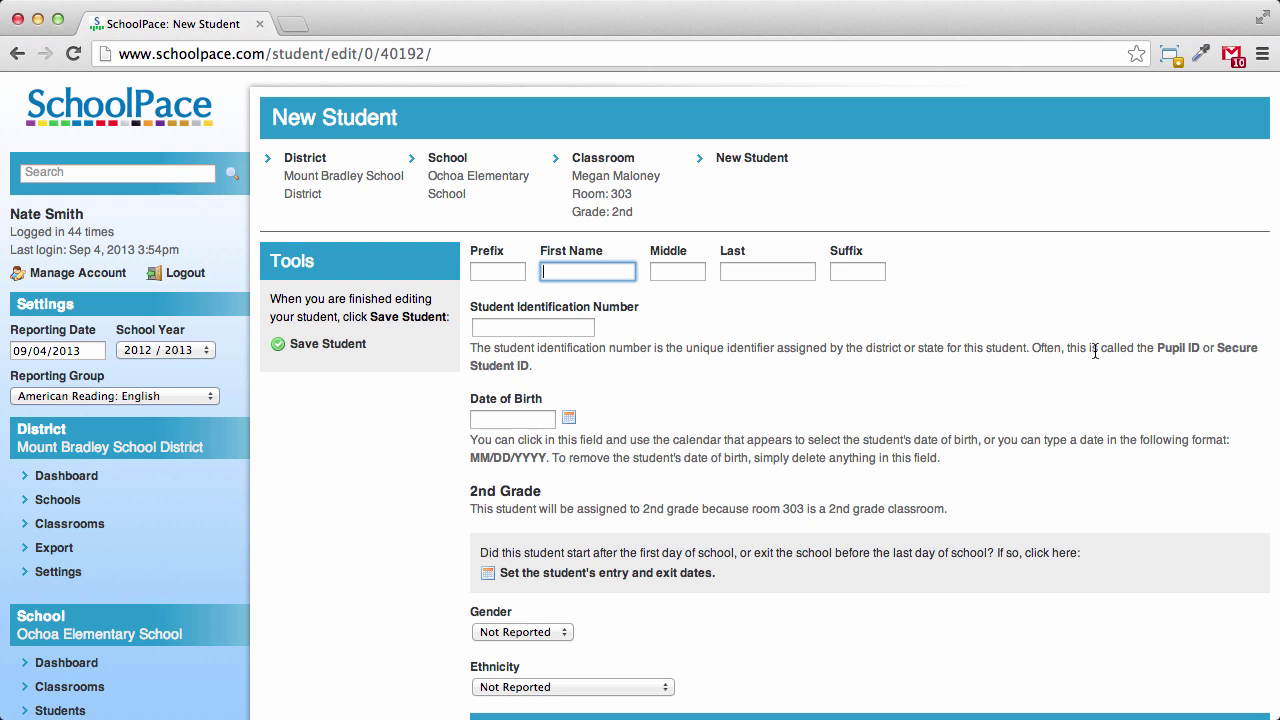
key(Tab)
key(Tab)
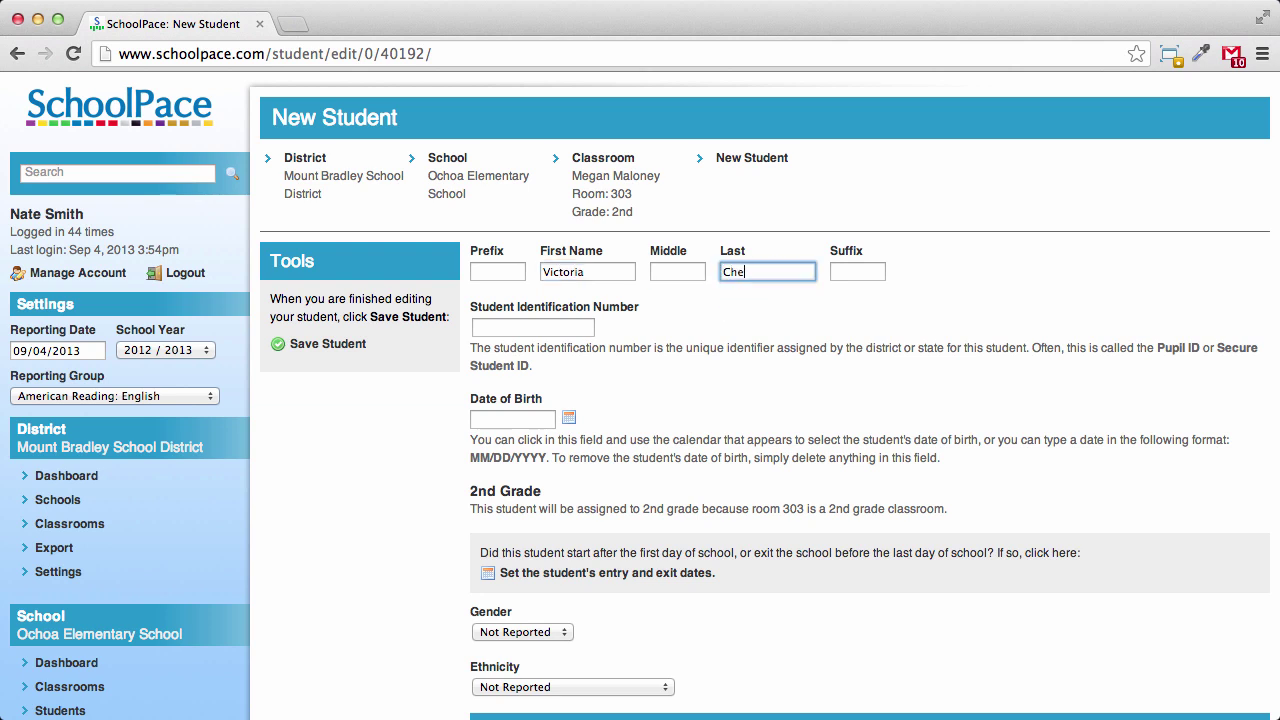
key(Tab)
key(Tab)
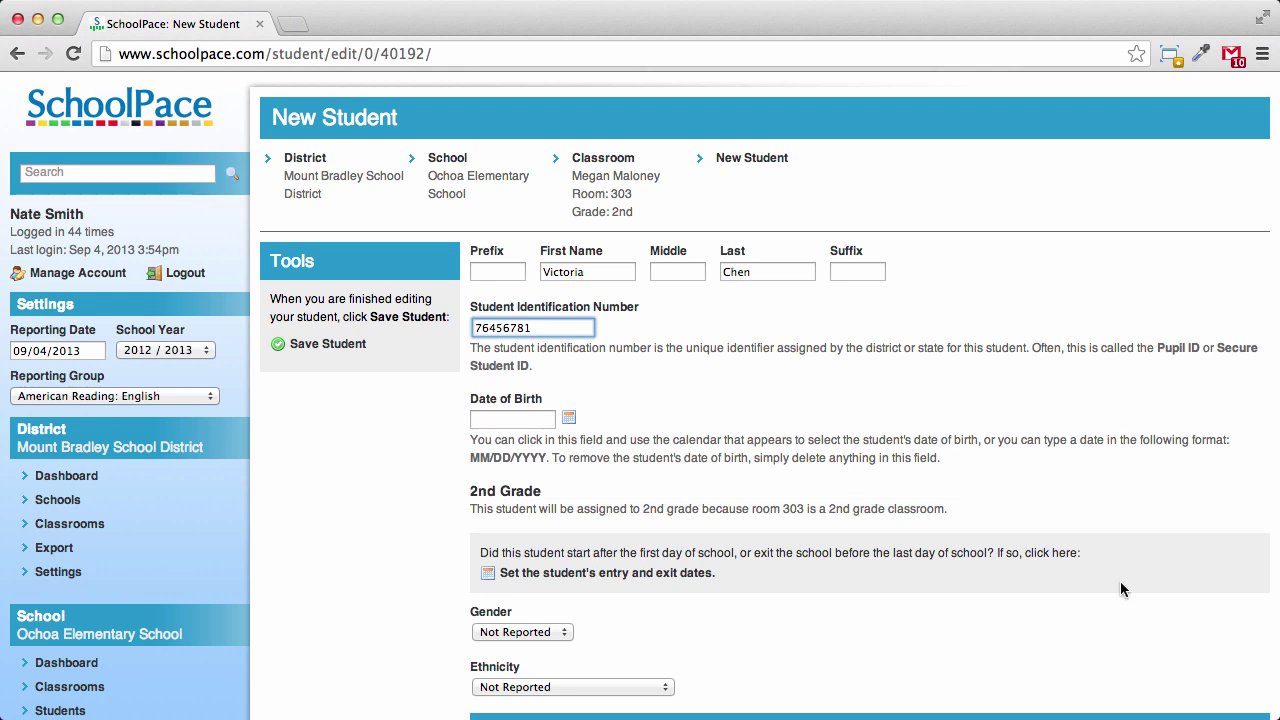
Set the new student's gender to Female and save the record
scroll(766, 462, down, 3)
scroll(764, 468, down, 2)
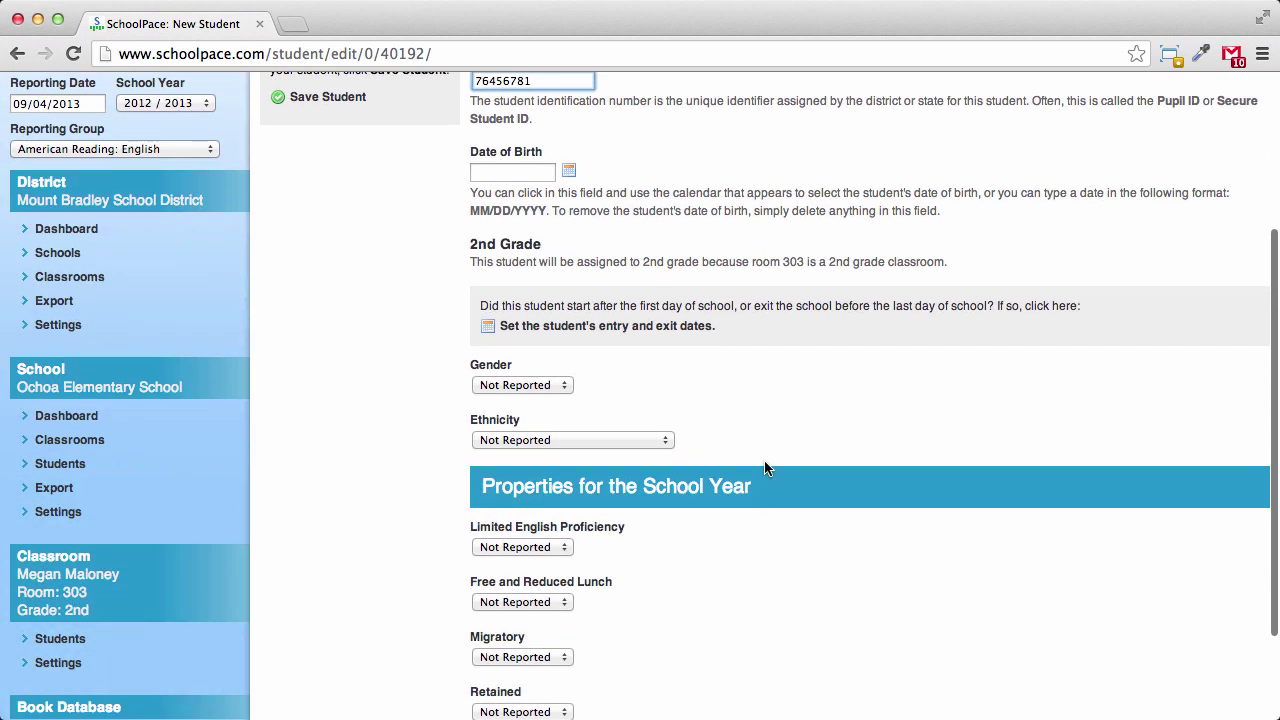
click(560, 388)
click(531, 399)
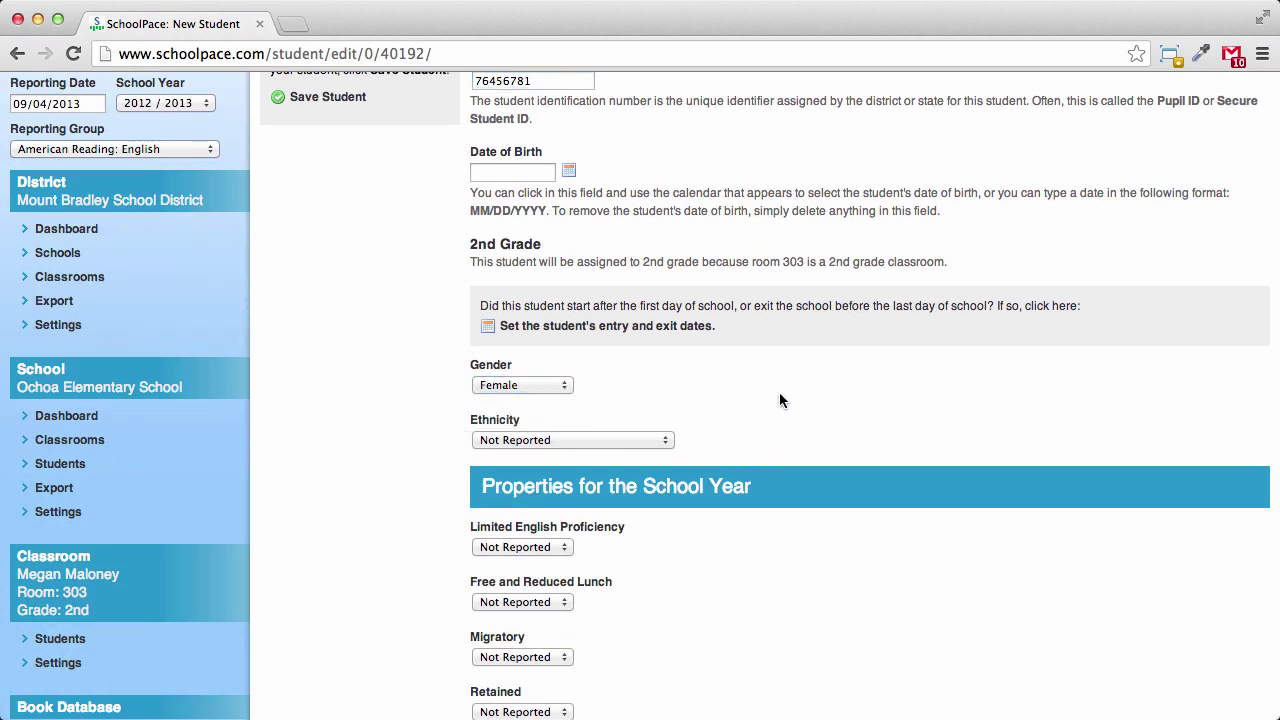
scroll(779, 392, down, 3)
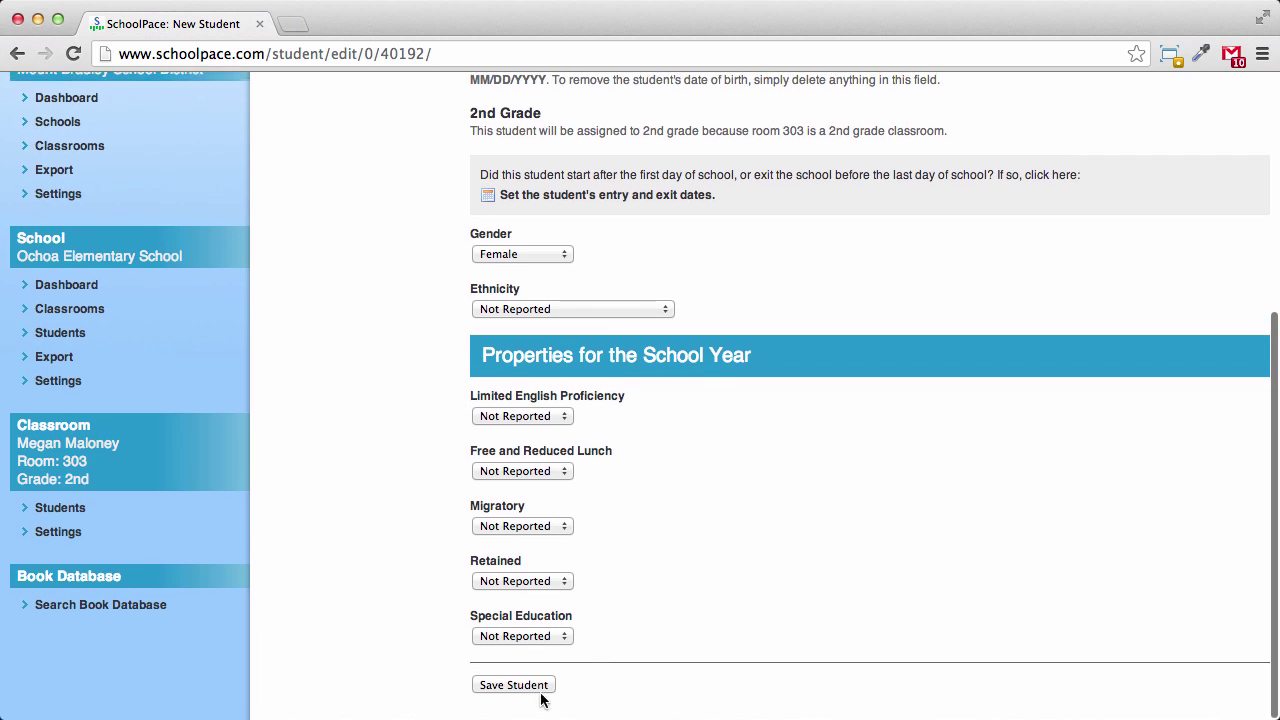
click(541, 688)
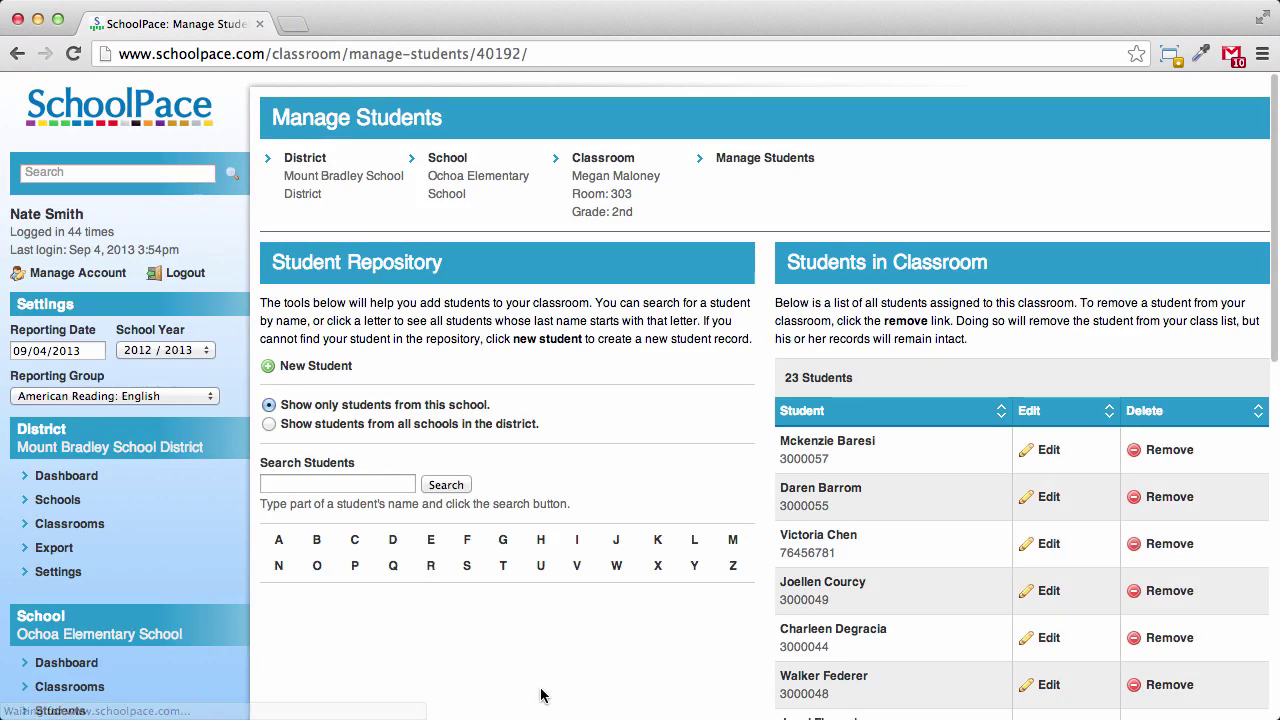
scroll(779, 585, down, 5)
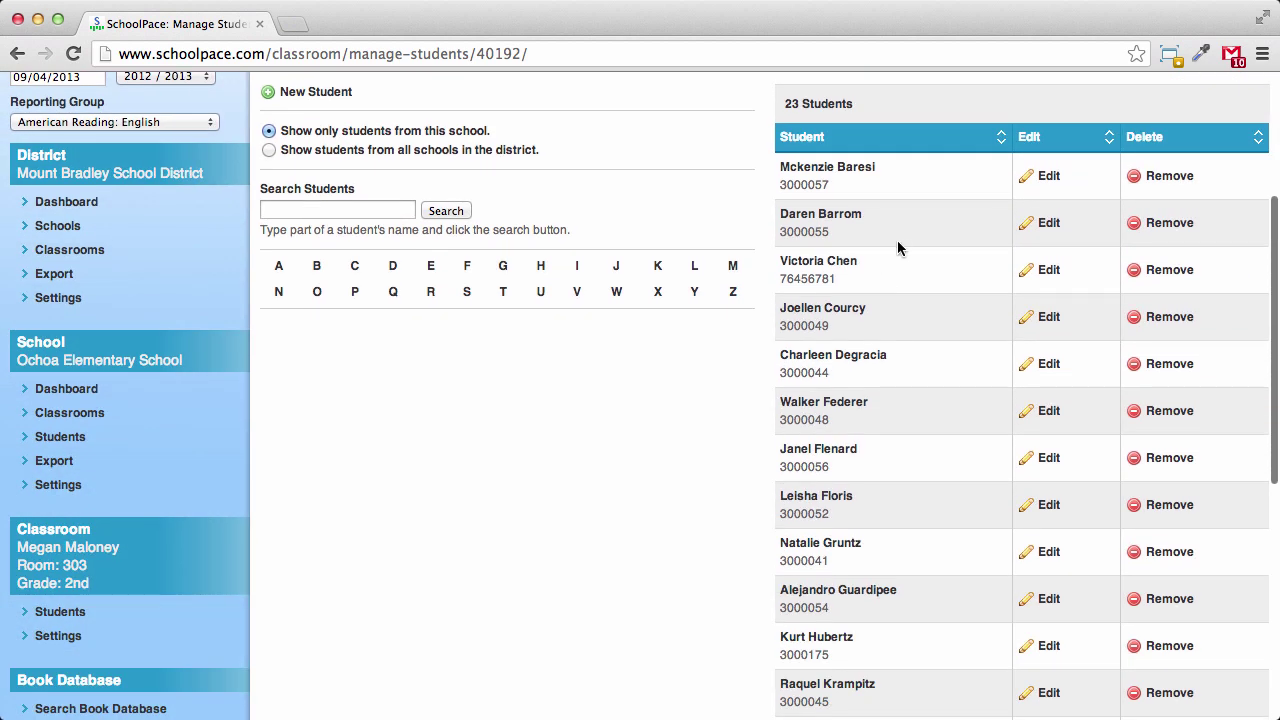